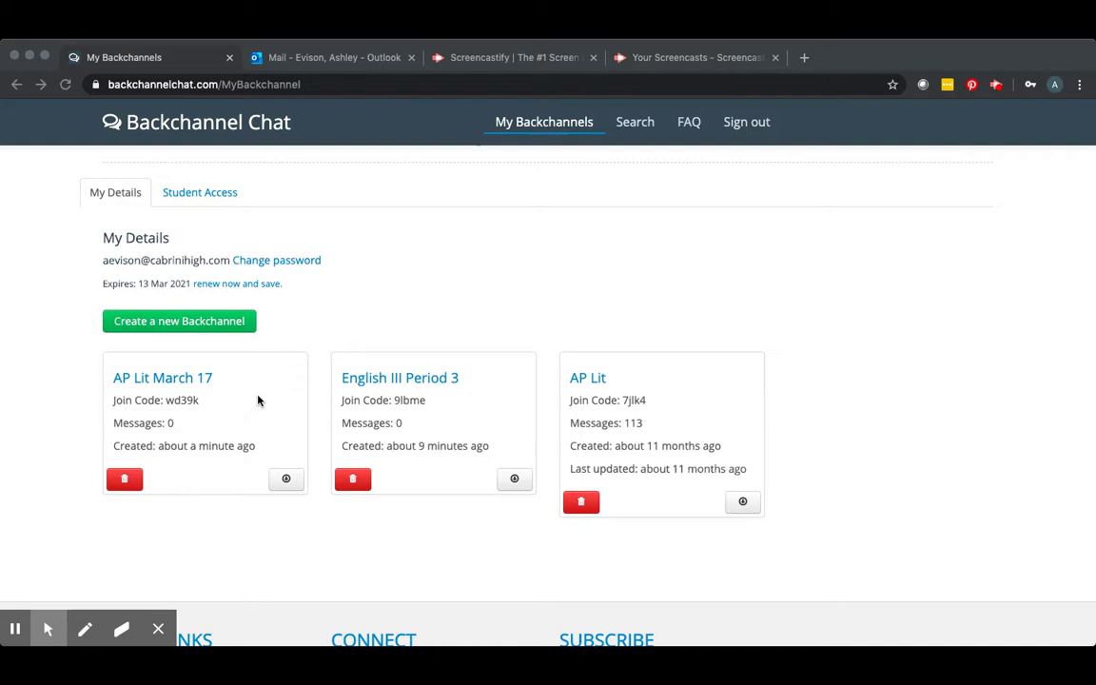
Step: Open the existing AP Lit backchannel created about 11 months ago
{"action": "scroll", "coordinate": [484, 316], "scroll_direction": "down", "scroll_amount": 2}
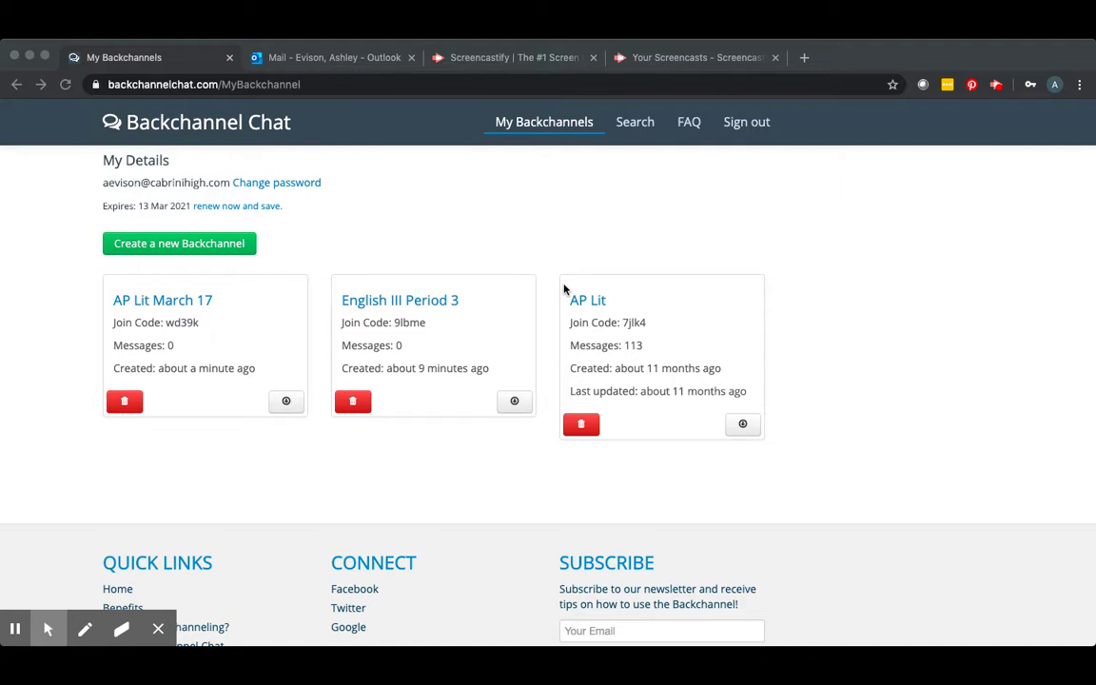
{"action": "scroll", "coordinate": [601, 245], "scroll_direction": "down", "scroll_amount": 1}
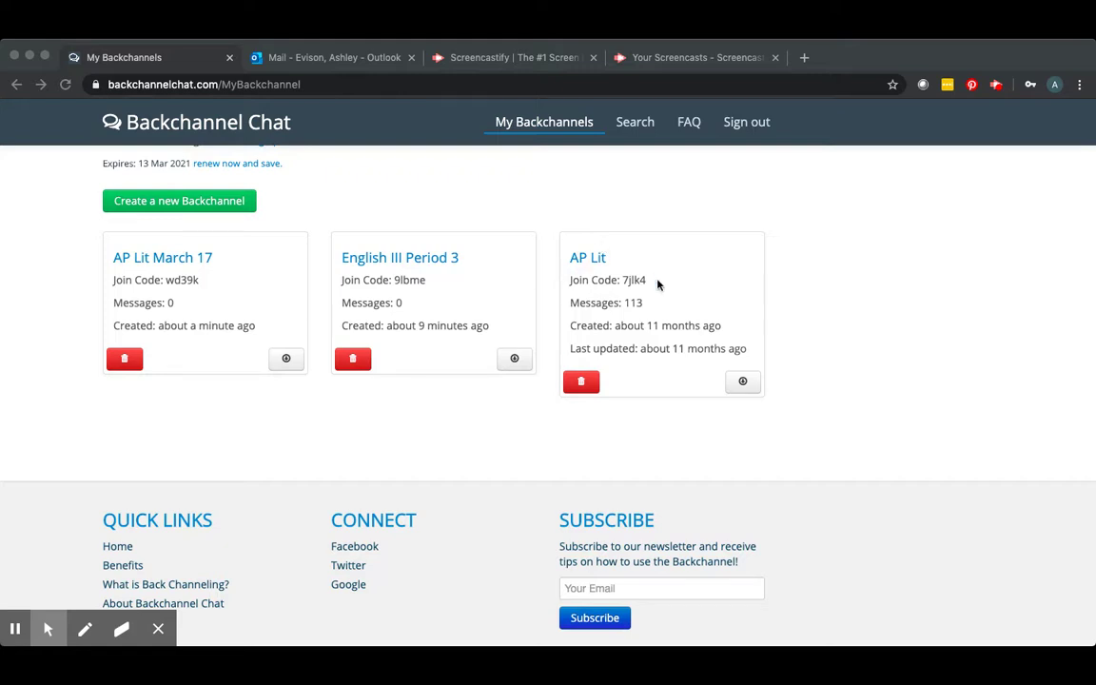
{"action": "left_click", "coordinate": [596, 263]}
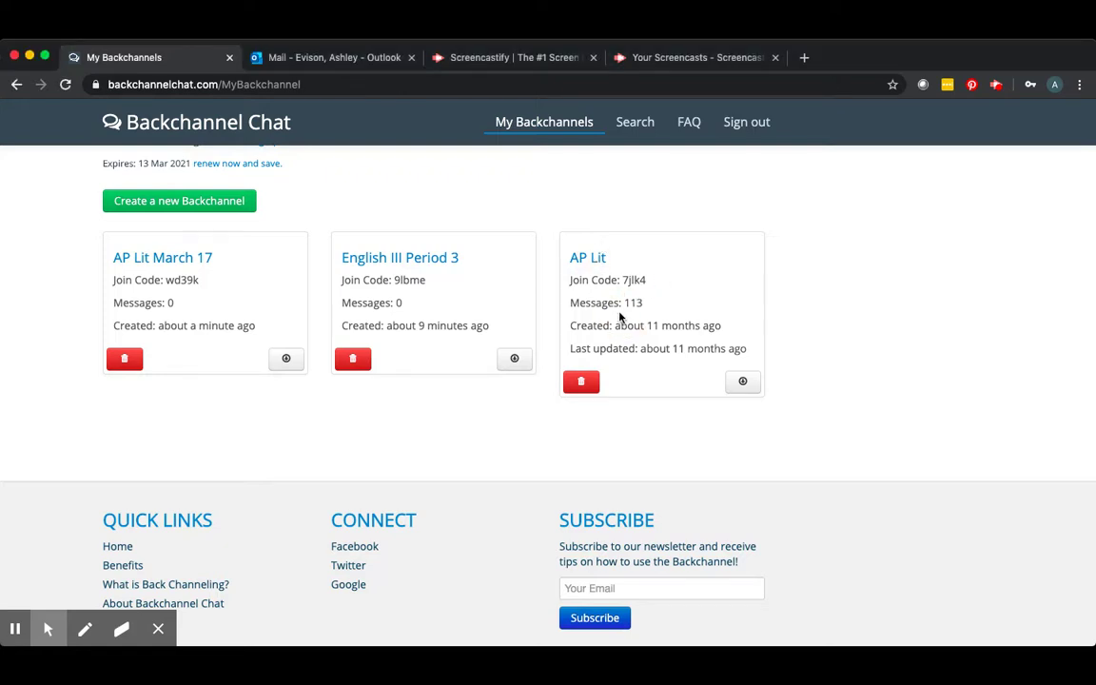
{"action": "left_click", "coordinate": [592, 259]}
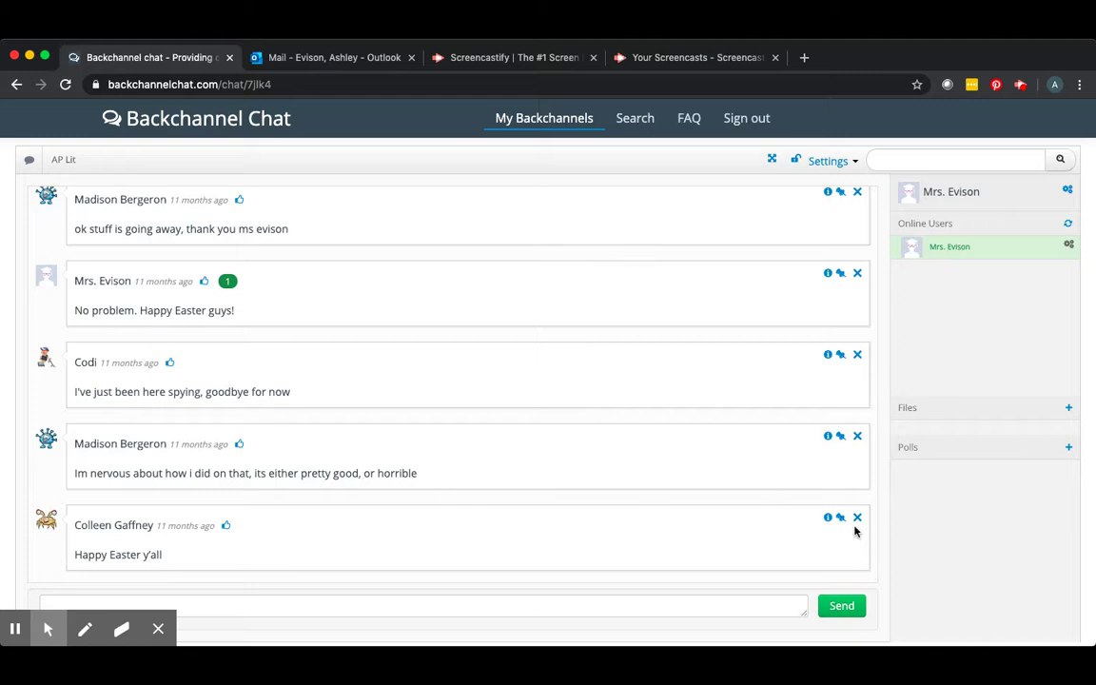
Step: Read back through the AP Lit chat history, loading older messages twice
{"action": "scroll", "coordinate": [711, 453], "scroll_direction": "up", "scroll_amount": 1}
{"action": "scroll", "coordinate": [711, 453], "scroll_direction": "up", "scroll_amount": 5}
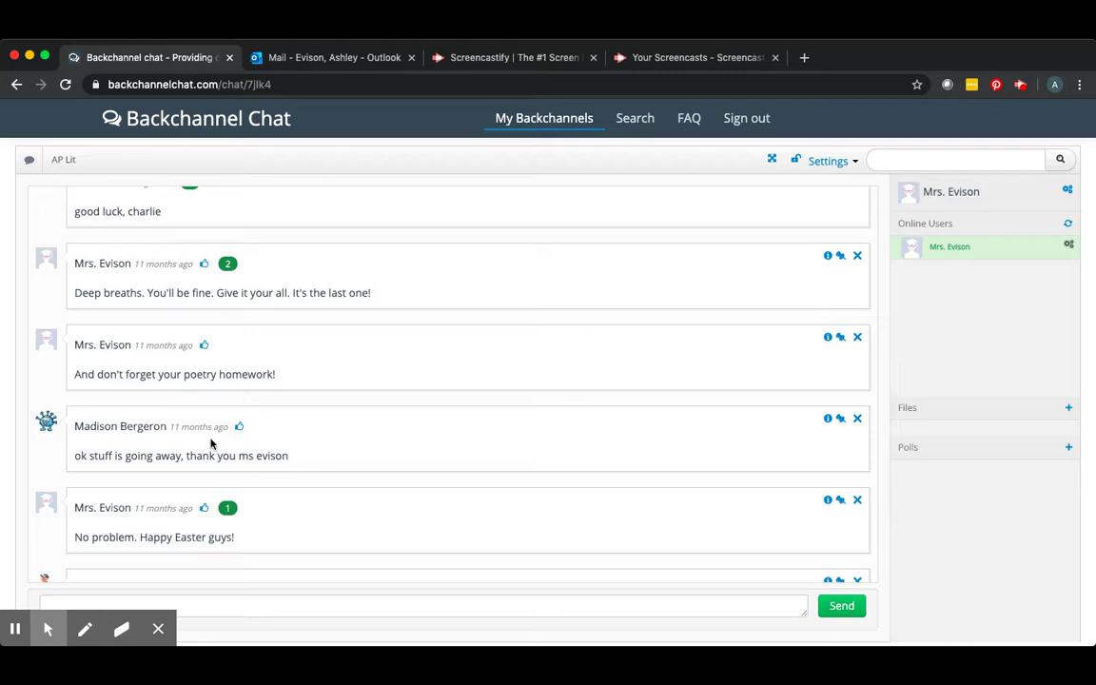
{"action": "scroll", "coordinate": [477, 354], "scroll_direction": "up", "scroll_amount": 8}
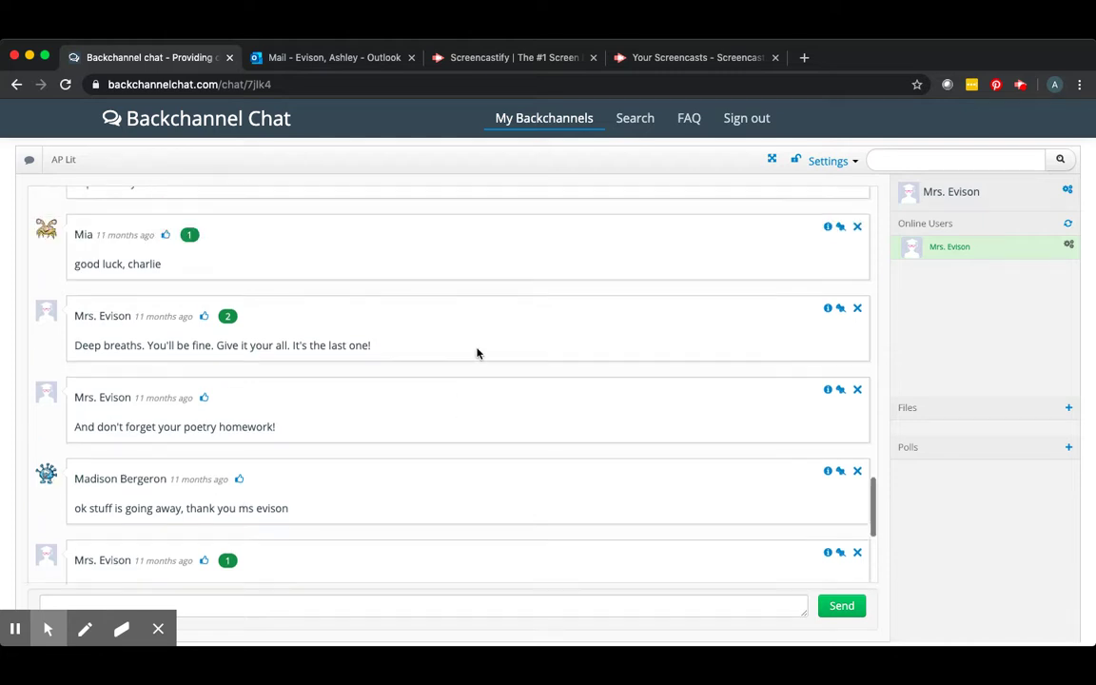
{"action": "scroll", "coordinate": [478, 354], "scroll_direction": "up", "scroll_amount": 3}
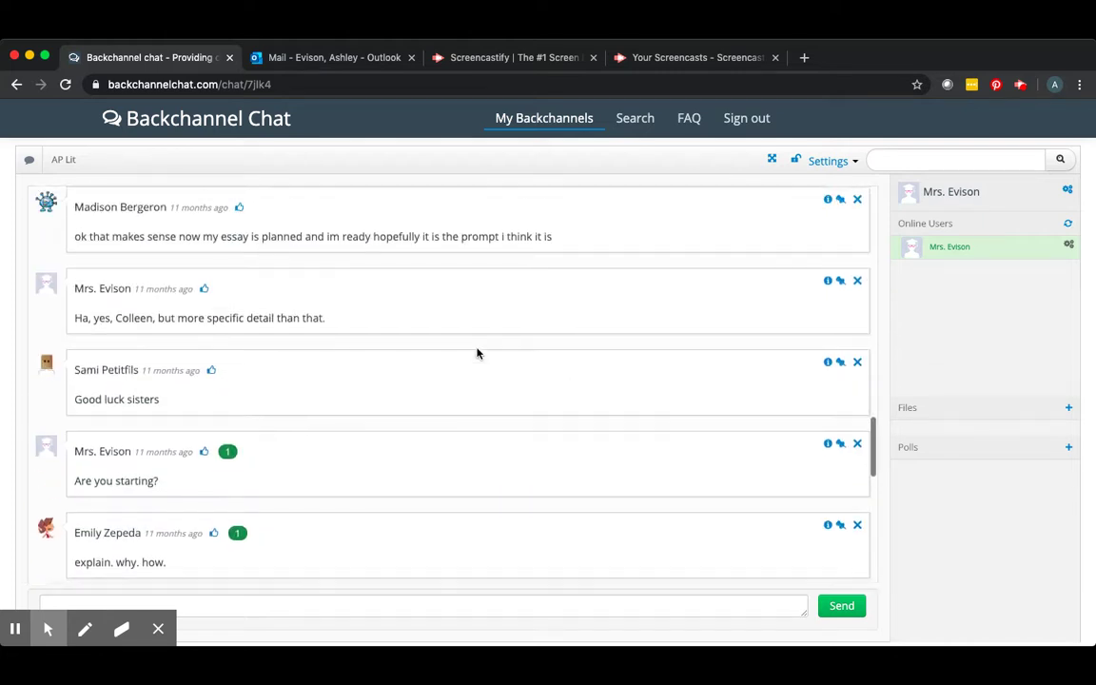
{"action": "scroll", "coordinate": [478, 353], "scroll_direction": "up", "scroll_amount": 10}
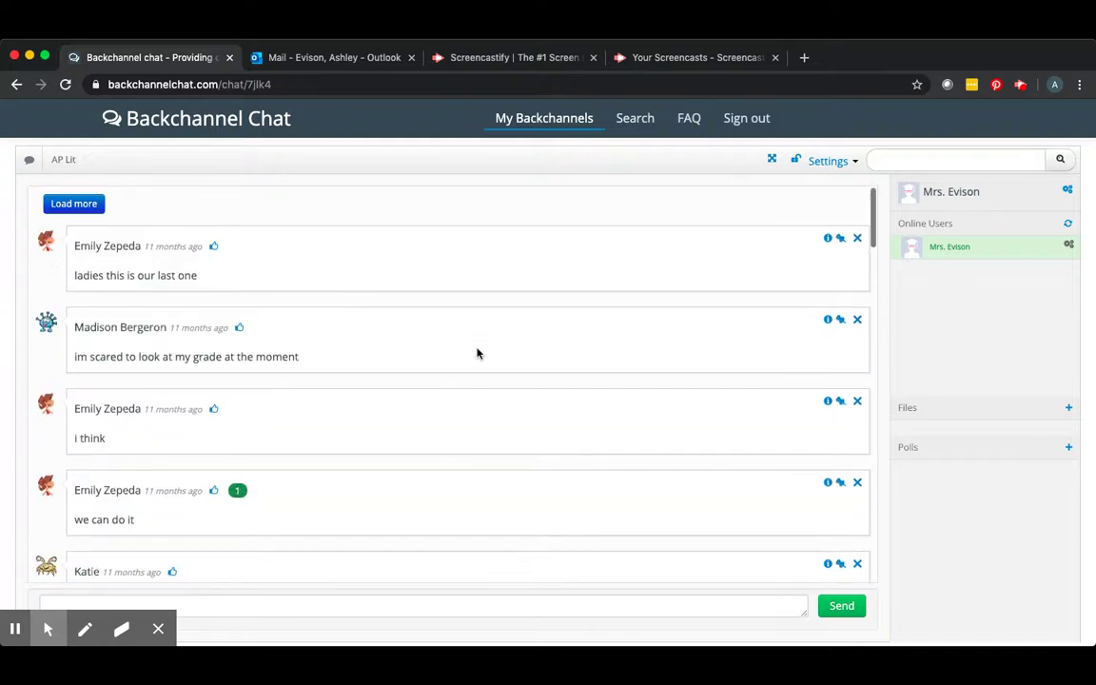
{"action": "left_click", "coordinate": [93, 208]}
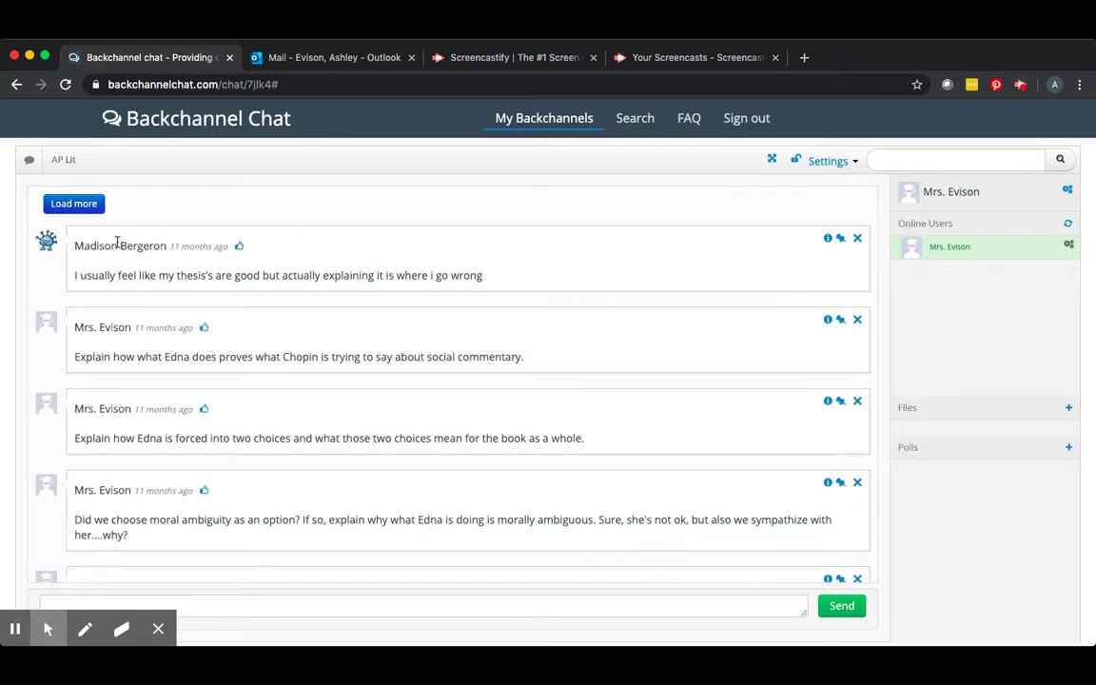
{"action": "left_click", "coordinate": [88, 203]}
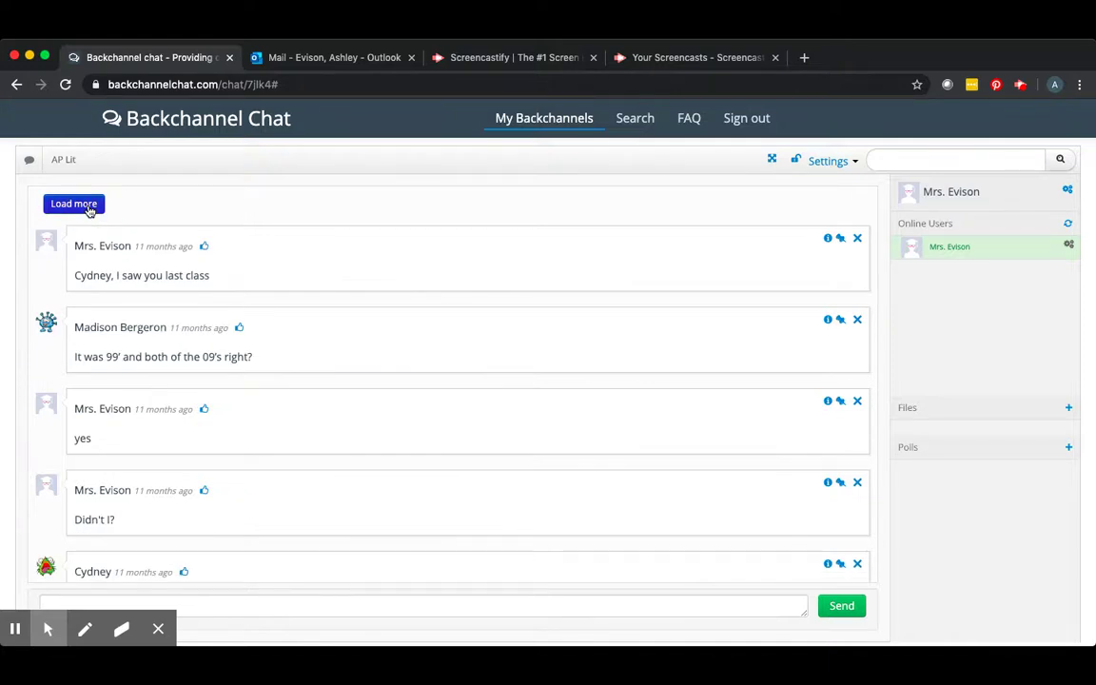
{"action": "scroll", "coordinate": [244, 241], "scroll_direction": "down", "scroll_amount": 2}
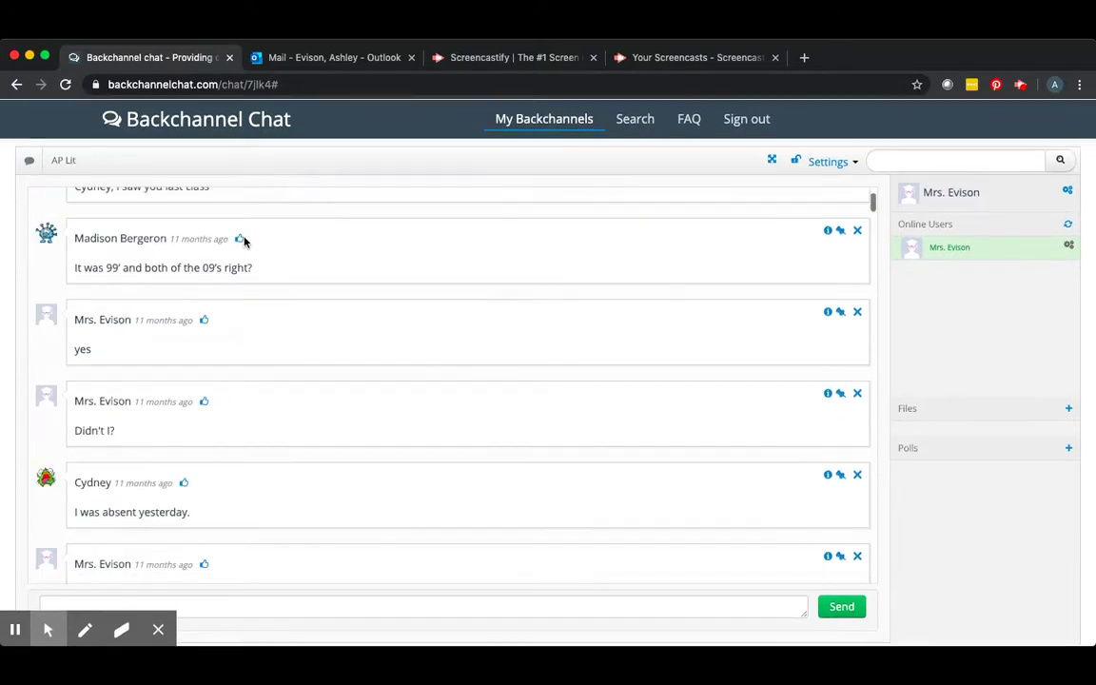
{"action": "scroll", "coordinate": [244, 240], "scroll_direction": "down", "scroll_amount": 1}
{"action": "scroll", "coordinate": [244, 239], "scroll_direction": "up", "scroll_amount": 3}
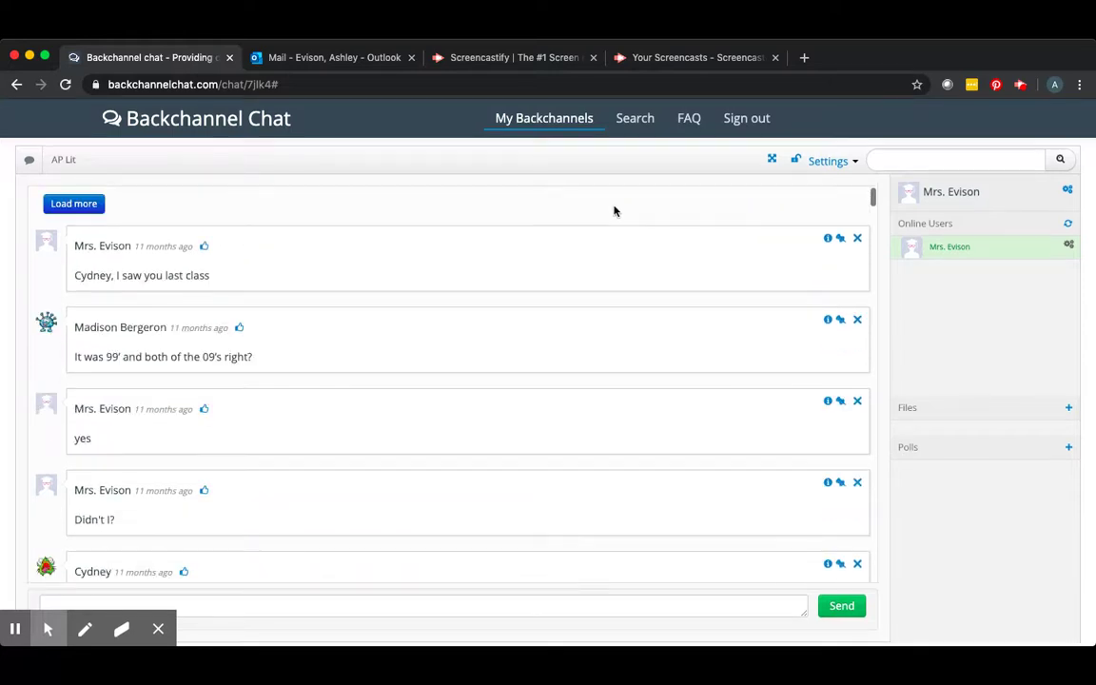
{"action": "left_click", "coordinate": [845, 164]}
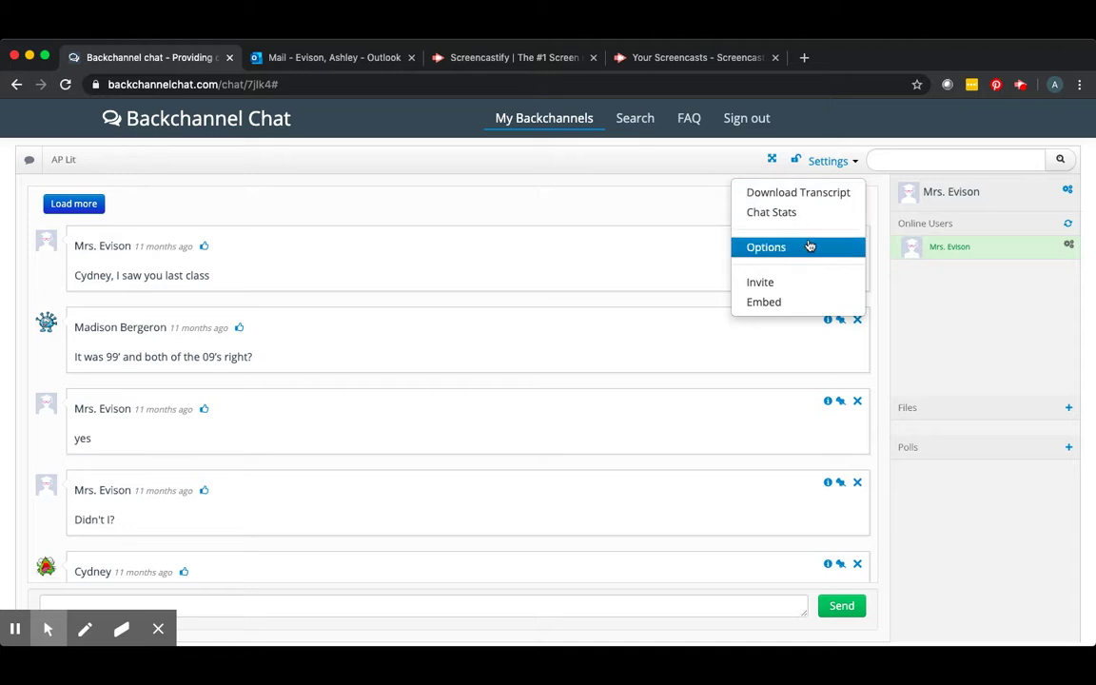
{"action": "left_click", "coordinate": [990, 305]}
{"action": "left_click", "coordinate": [1006, 253]}
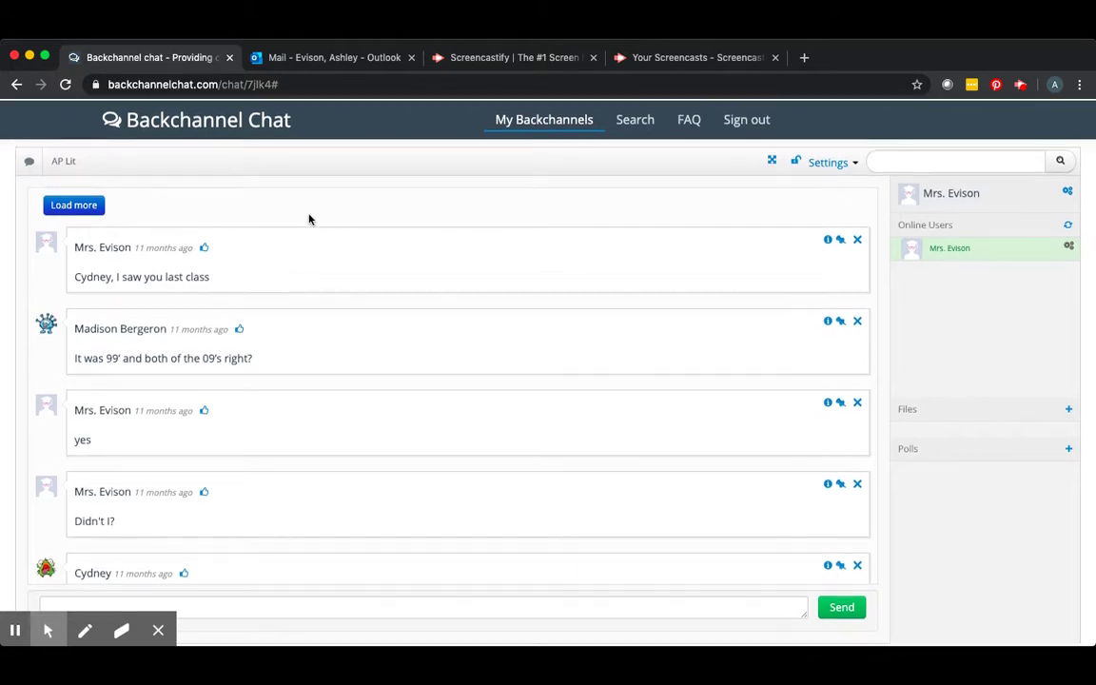
Step: Read forward through the AP Lit chat messages and place the cursor in the message entry field
{"action": "scroll", "coordinate": [308, 219], "scroll_direction": "down", "scroll_amount": 1}
{"action": "scroll", "coordinate": [403, 316], "scroll_direction": "down", "scroll_amount": 8}
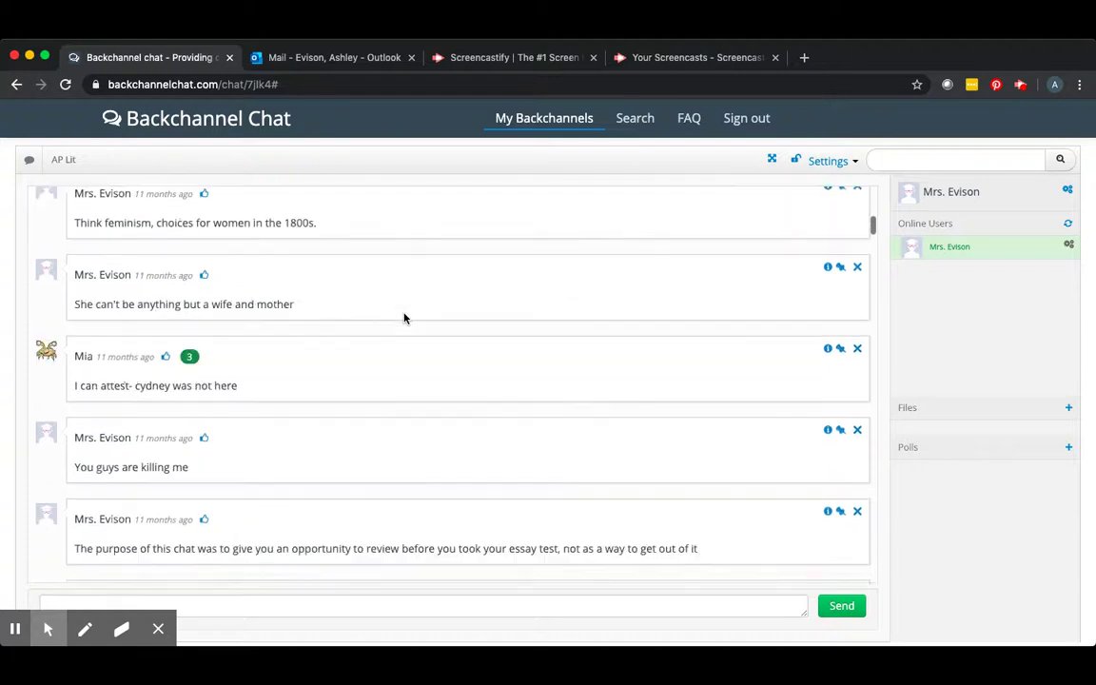
{"action": "scroll", "coordinate": [403, 318], "scroll_direction": "down", "scroll_amount": 20}
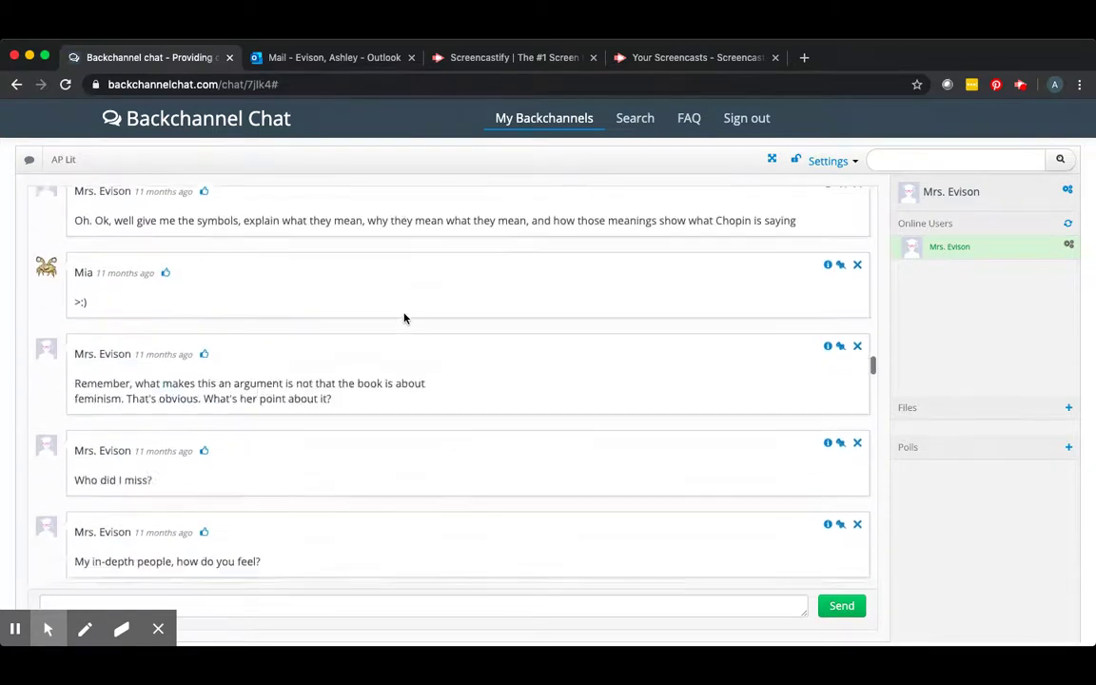
{"action": "scroll", "coordinate": [403, 318], "scroll_direction": "down", "scroll_amount": 2}
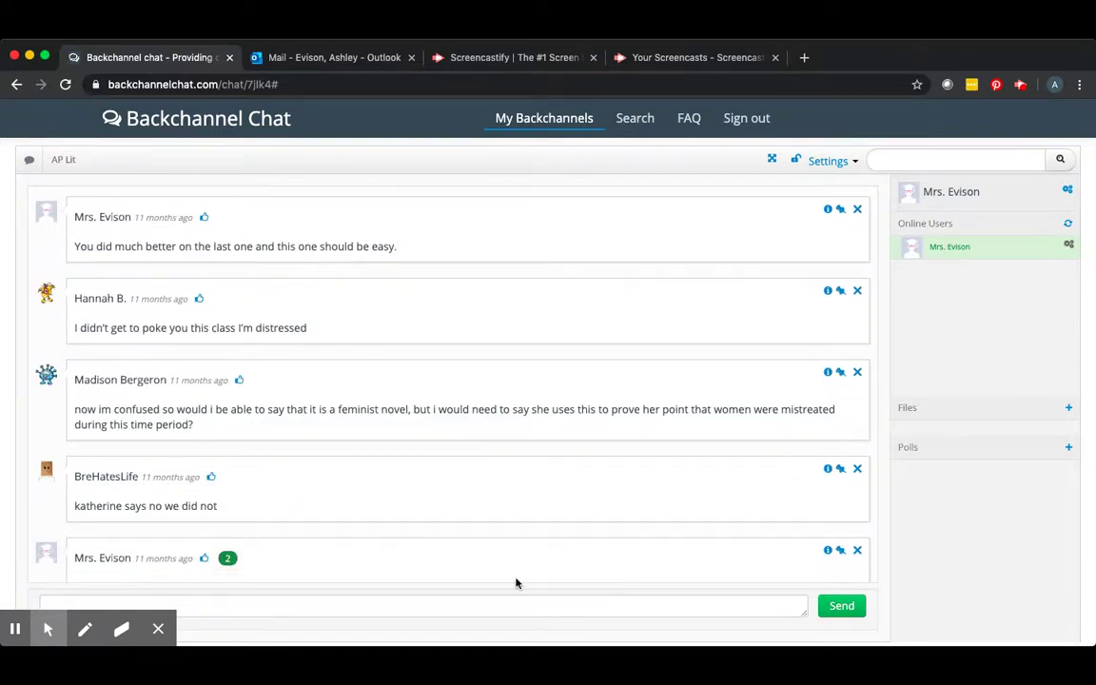
{"action": "left_click", "coordinate": [244, 605]}
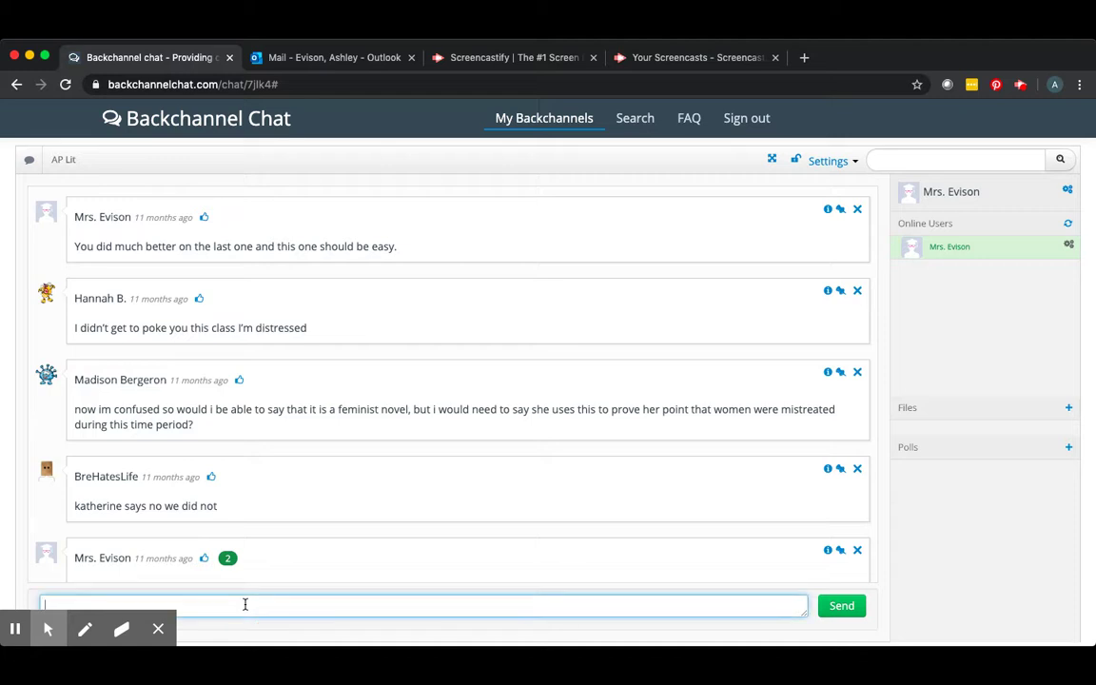
Step: Return to the list of backchannels and delete the AP Lit March 17 backchannel
{"action": "left_click", "coordinate": [538, 126]}
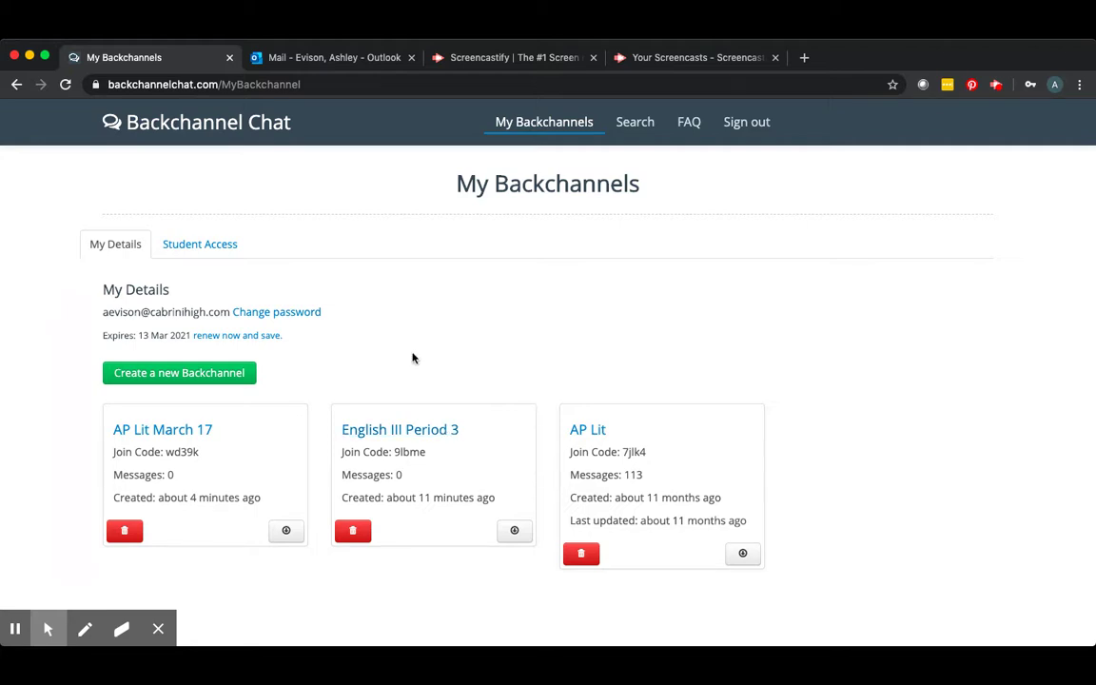
{"action": "scroll", "coordinate": [415, 359], "scroll_direction": "down", "scroll_amount": 1}
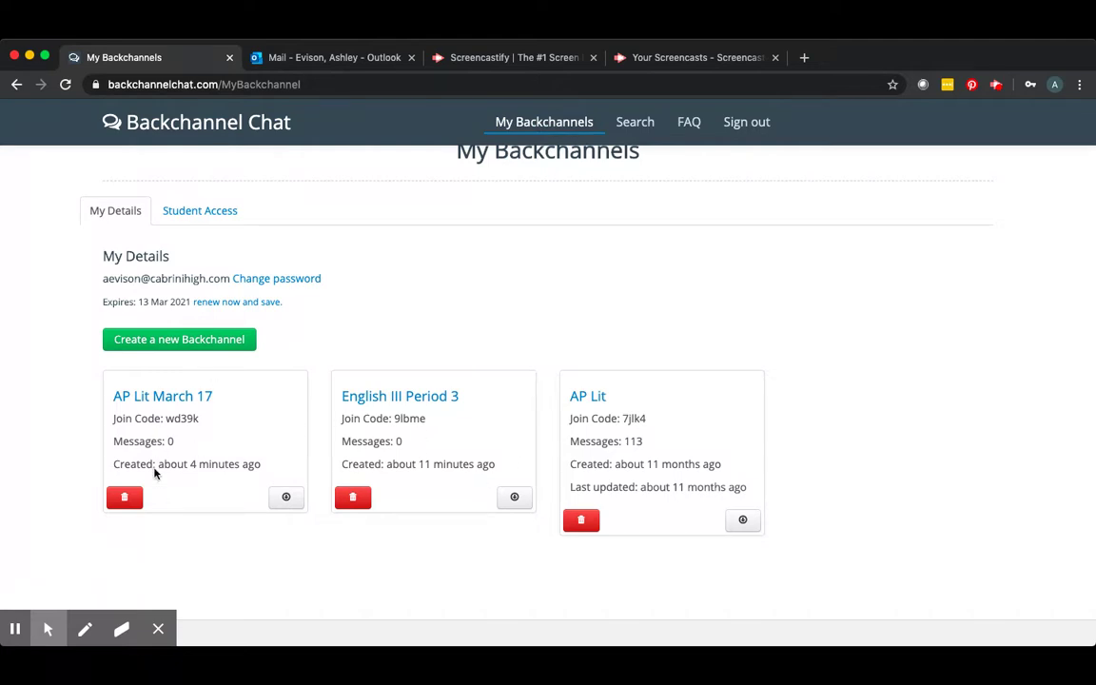
{"action": "left_click", "coordinate": [118, 507]}
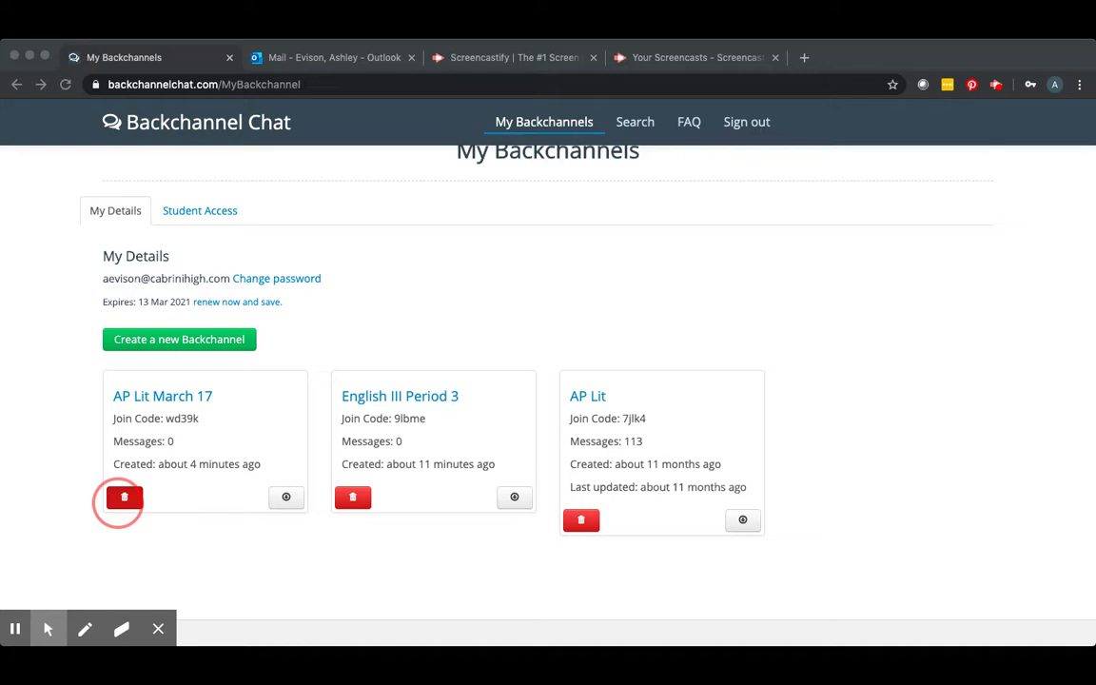
{"action": "left_click", "coordinate": [684, 174]}
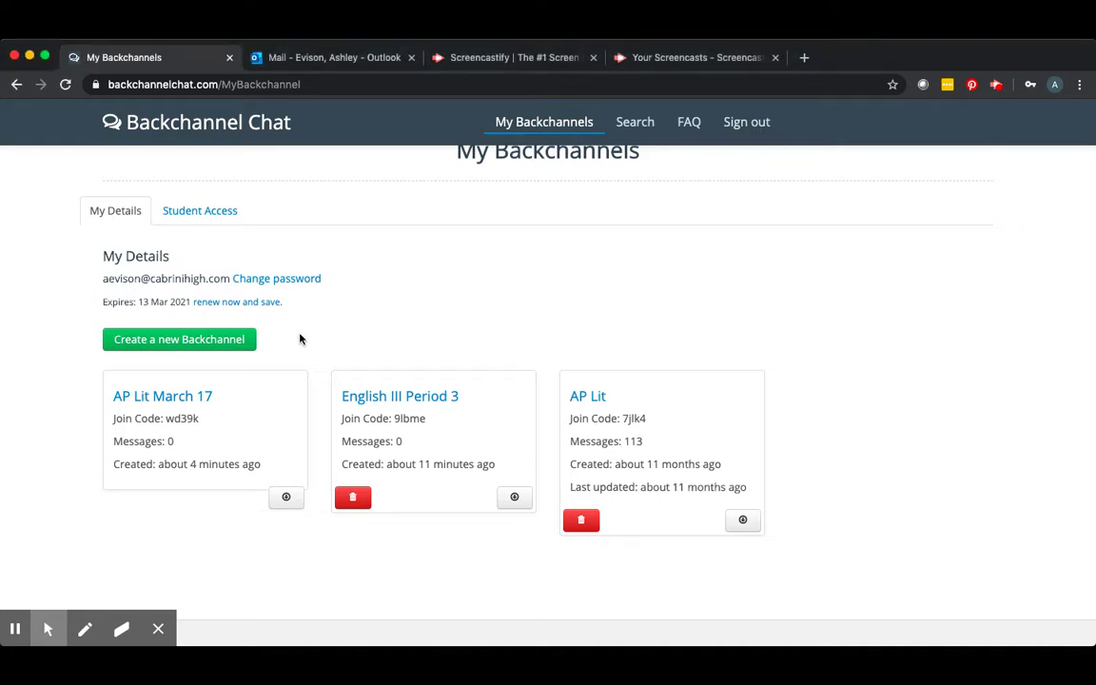
Step: Start a new backchannel as a teacher from the home page, entering the teacher's display name and the title AP Lit
{"action": "scroll", "coordinate": [300, 339], "scroll_direction": "up", "scroll_amount": 1}
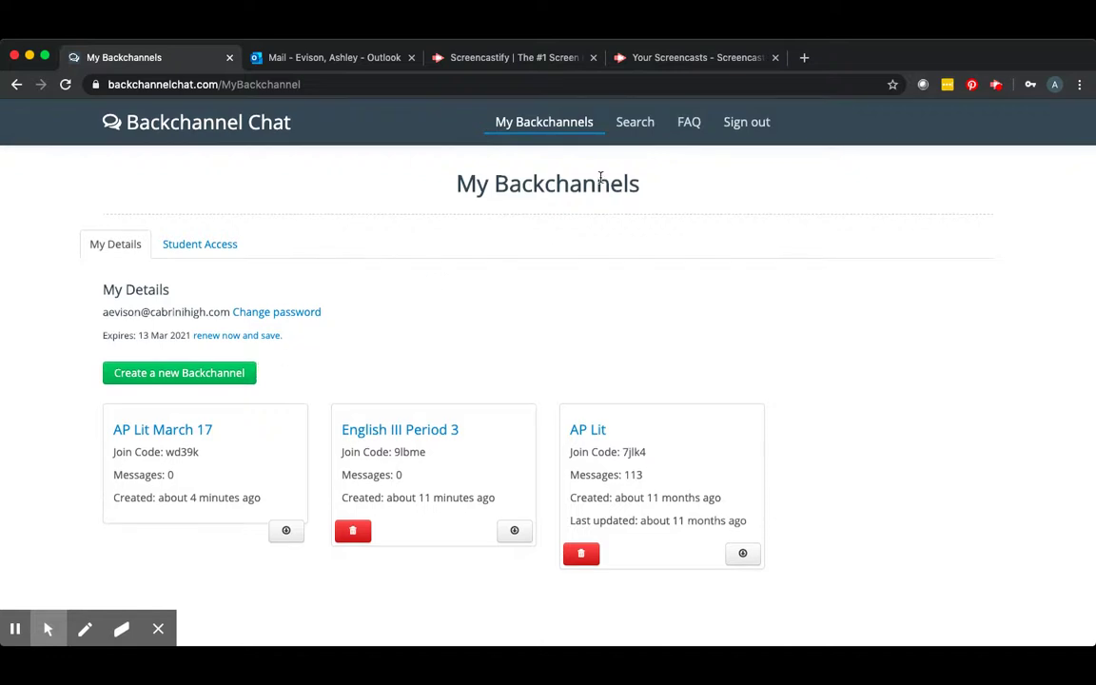
{"action": "left_click", "coordinate": [206, 132]}
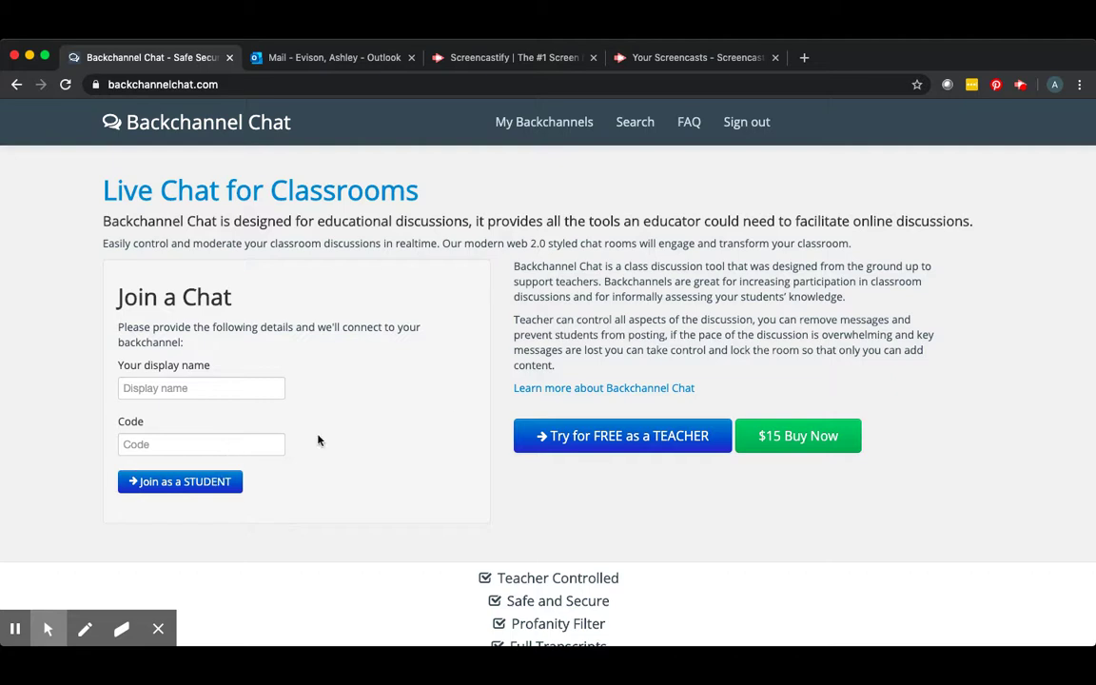
{"action": "left_click", "coordinate": [572, 439]}
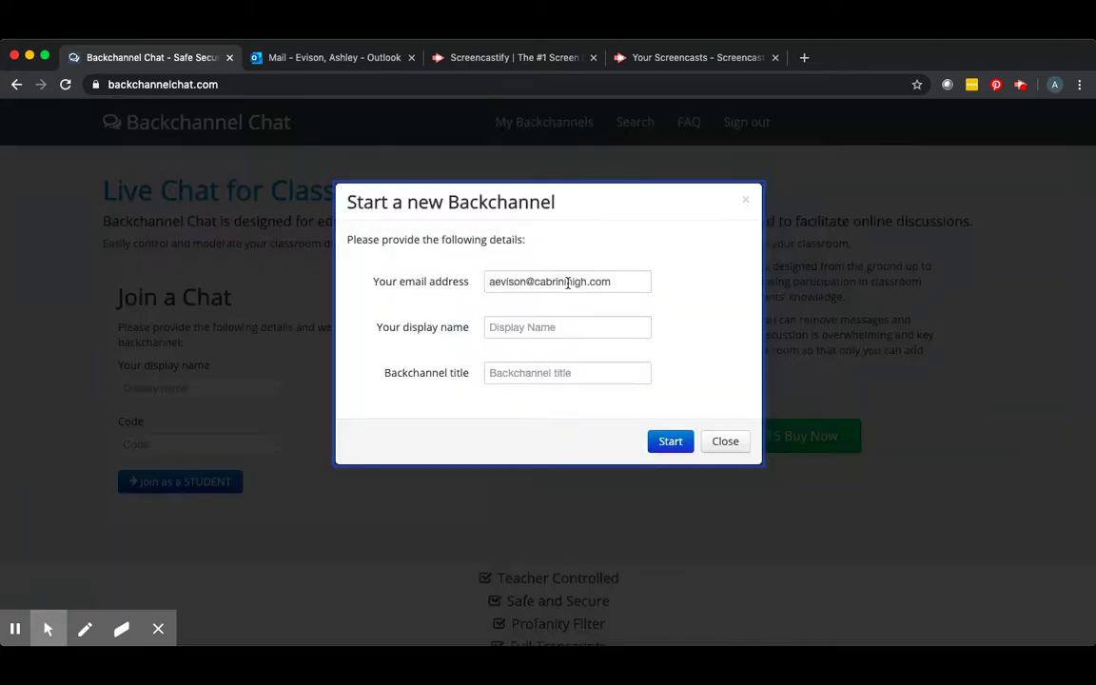
{"action": "left_click", "coordinate": [554, 326]}
{"action": "type", "text": "Mrs. Evison"}
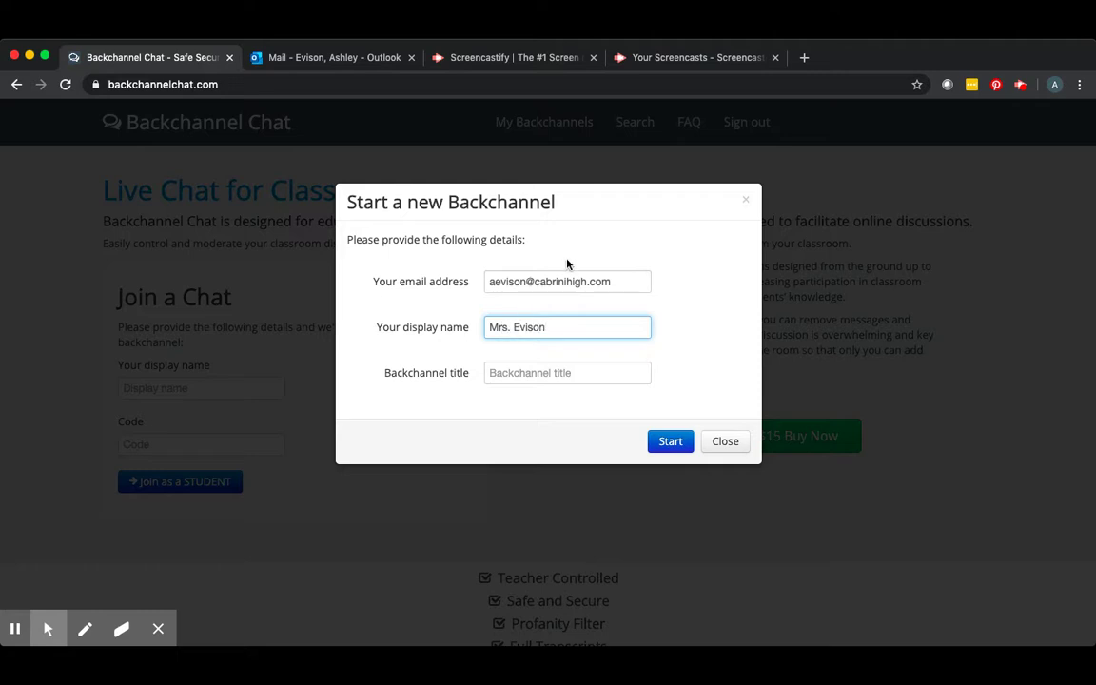
{"action": "left_click", "coordinate": [507, 377]}
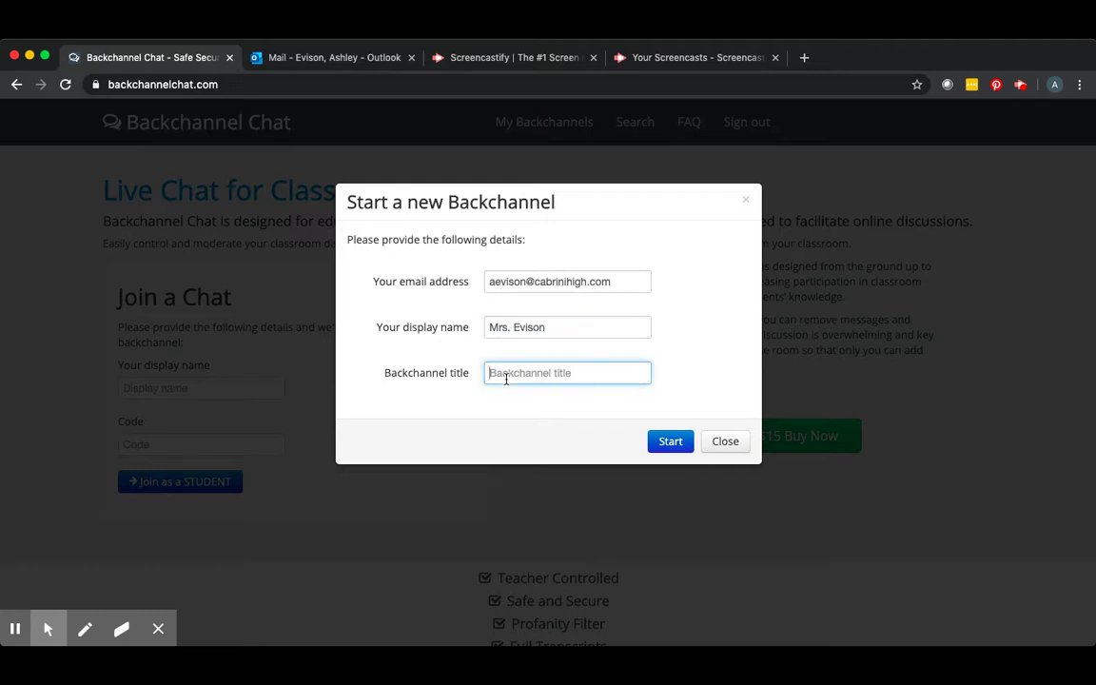
{"action": "type", "text": "AP Lit"}
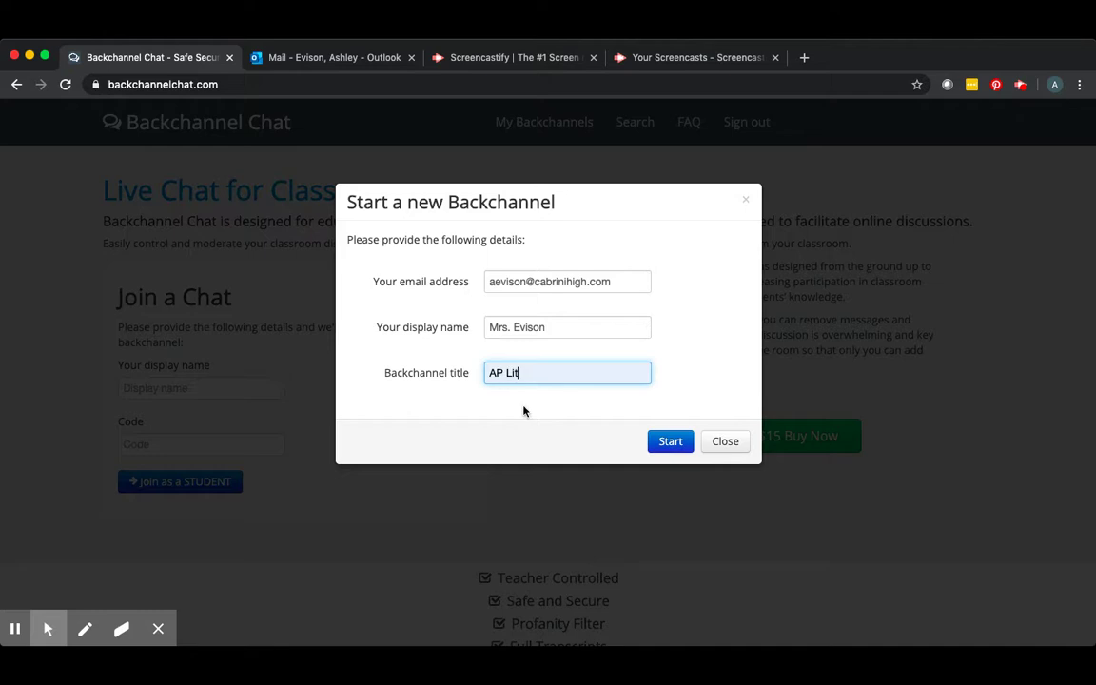
{"action": "left_click", "coordinate": [670, 442]}
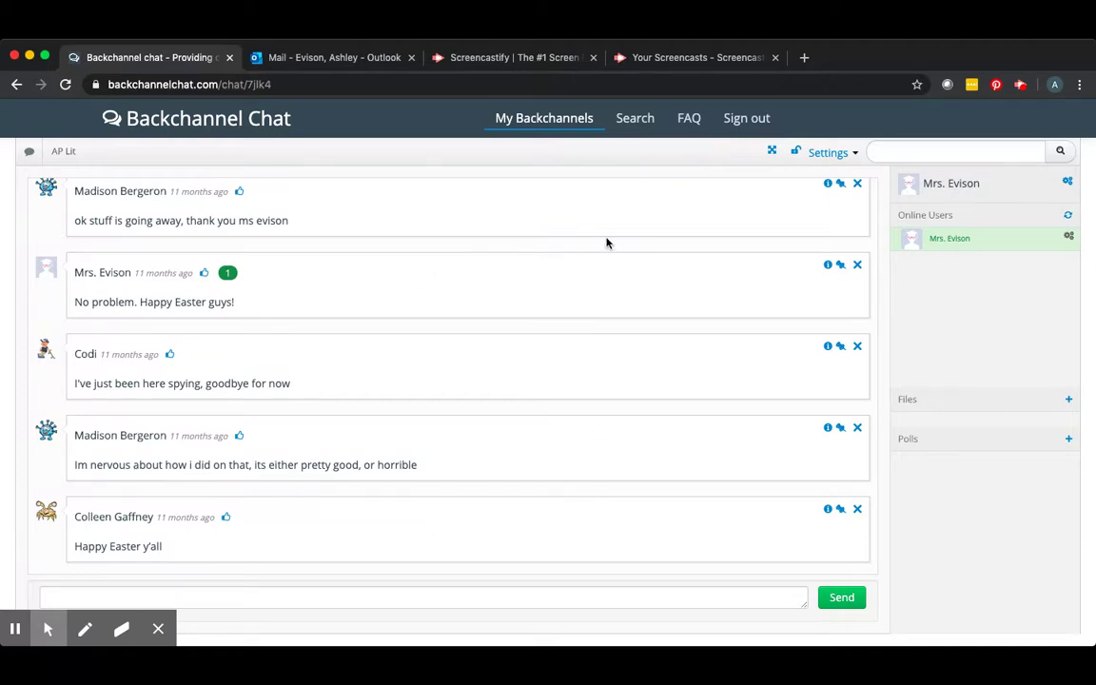
Step: Review the earlier messages in the existing AP Lit chat
{"action": "scroll", "coordinate": [606, 242], "scroll_direction": "up", "scroll_amount": 15}
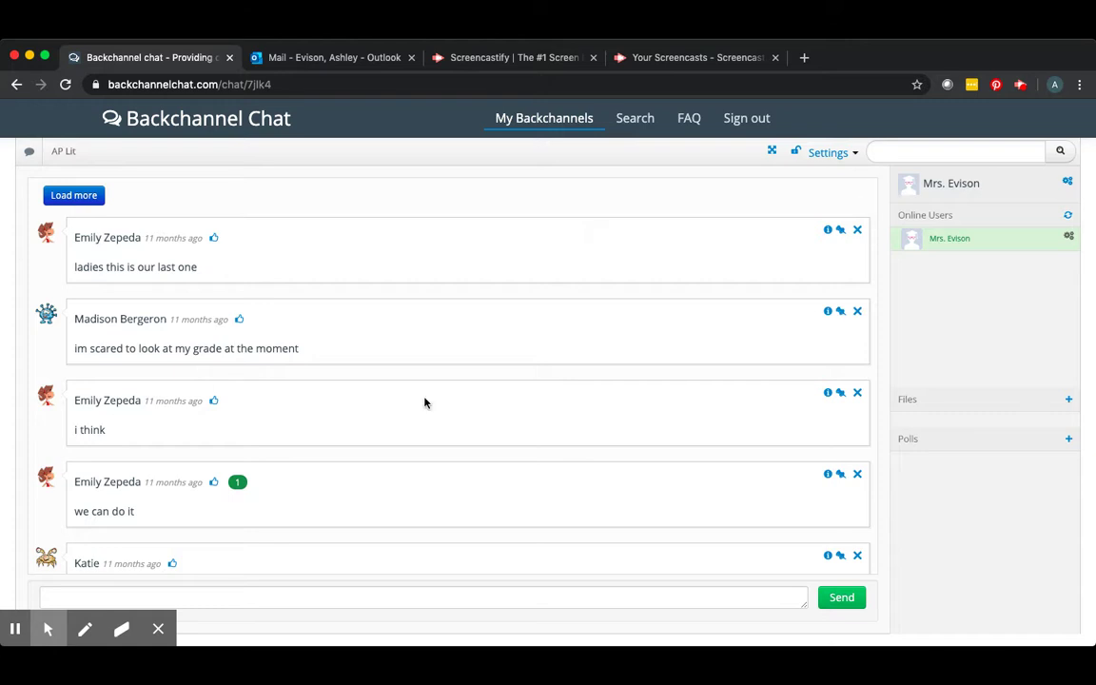